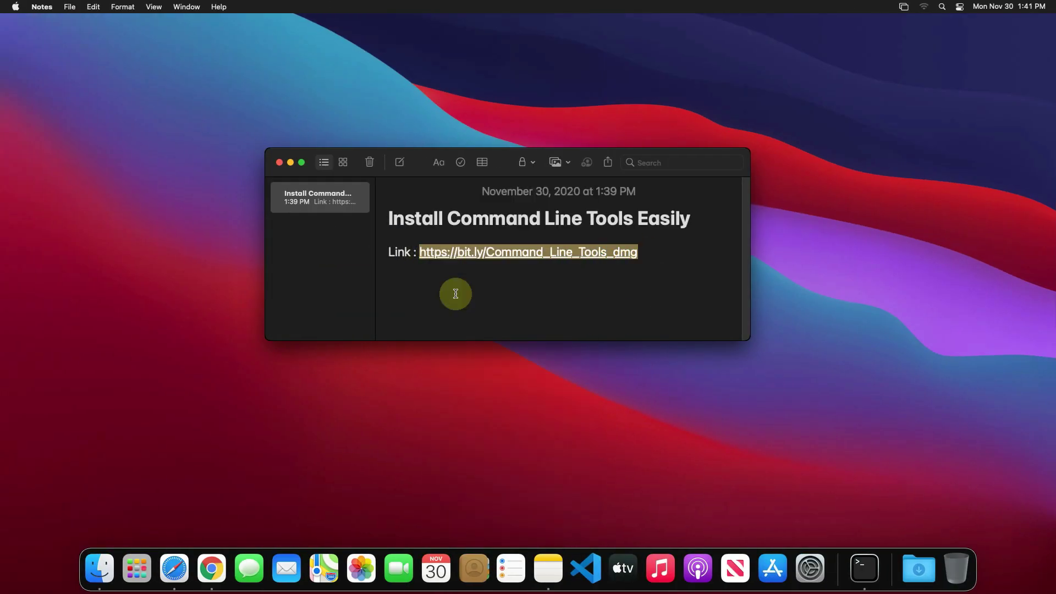
Show the 'Install Command Line Tools Easily' note containing the bit.ly download link.
click(455, 292)
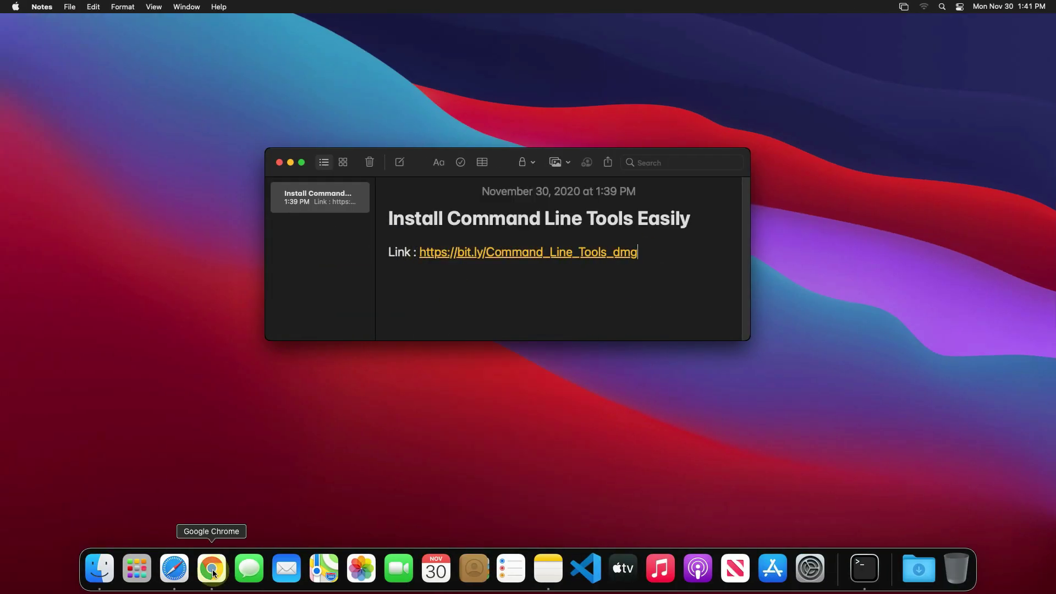
click(214, 573)
right_click(177, 44)
click(197, 123)
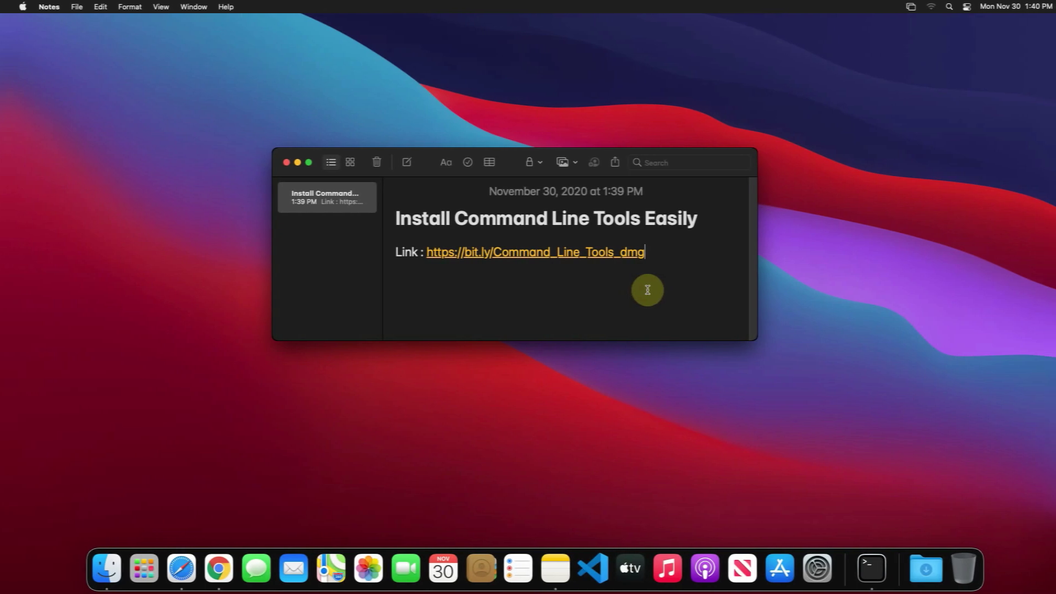
drag(638, 252, 418, 250)
right_click(432, 255)
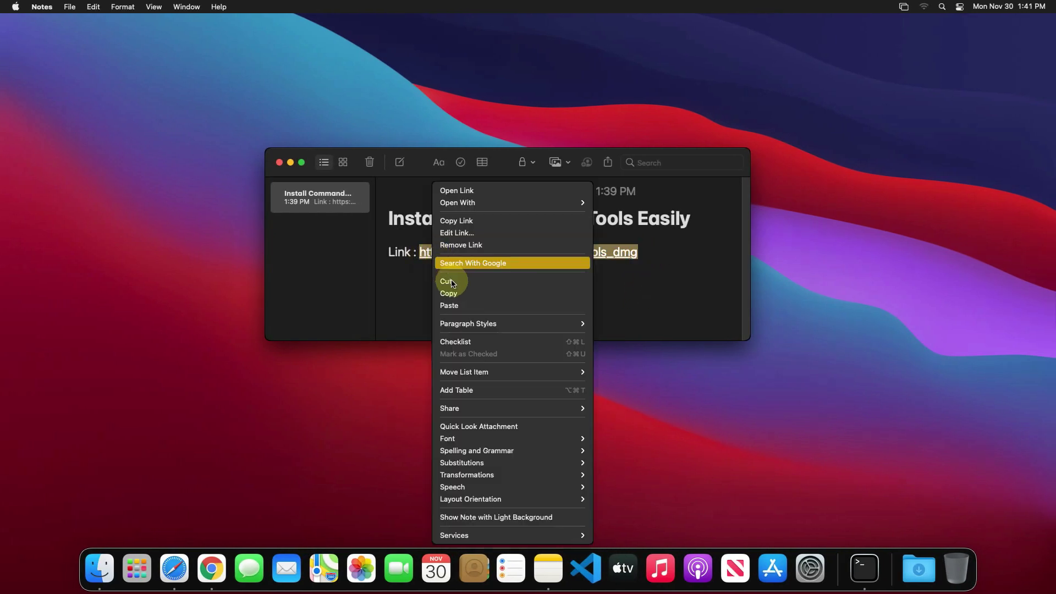
click(454, 292)
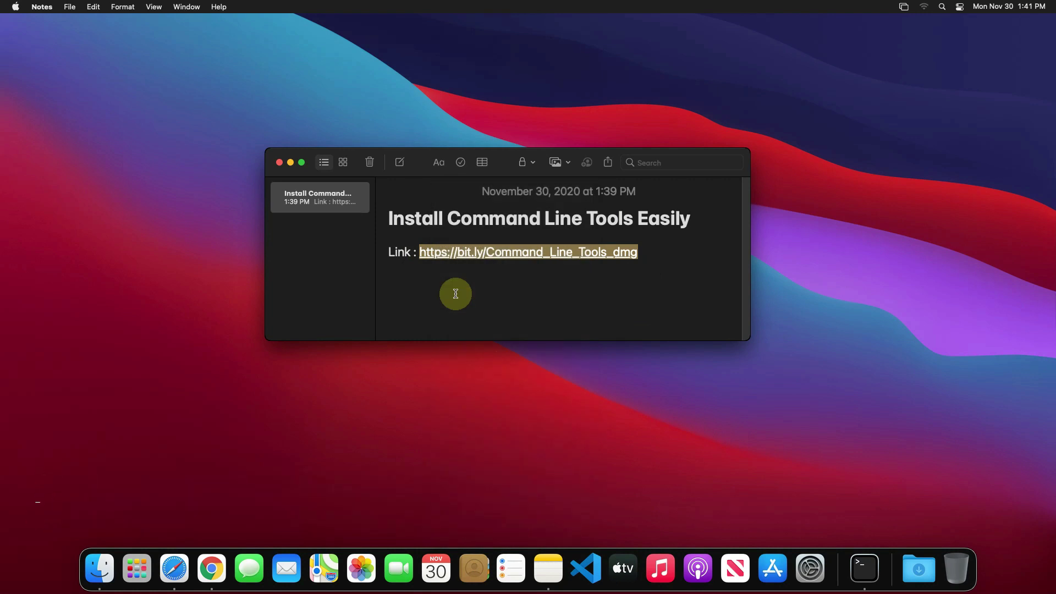
click(455, 293)
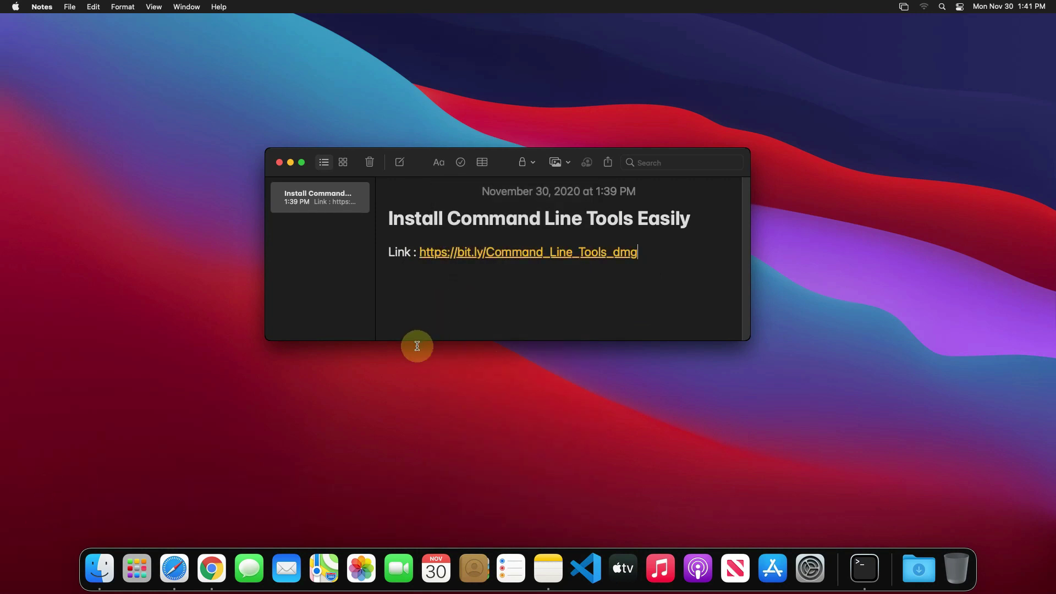
Paste the link into Chrome to download Command_Line_Tools_for_Xcode_12.2.dmg, then show all downloads.
click(213, 573)
right_click(177, 50)
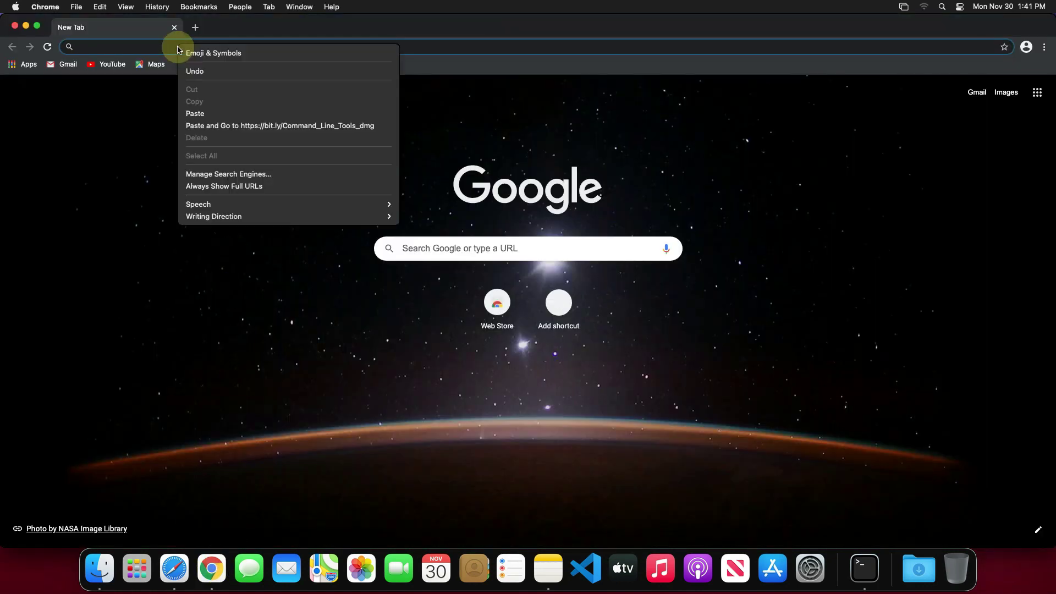
click(196, 113)
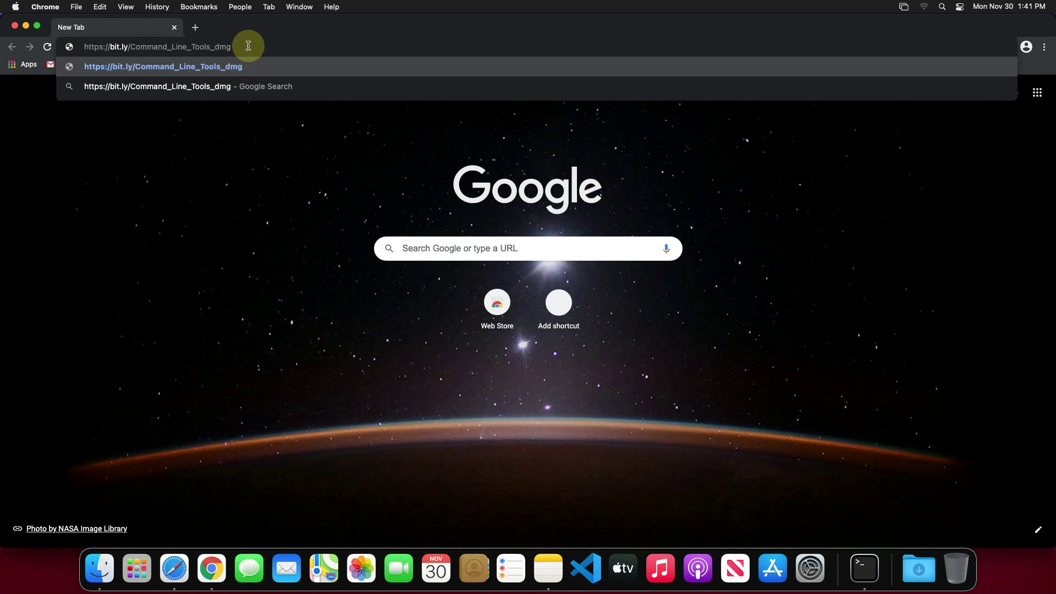
key(Return)
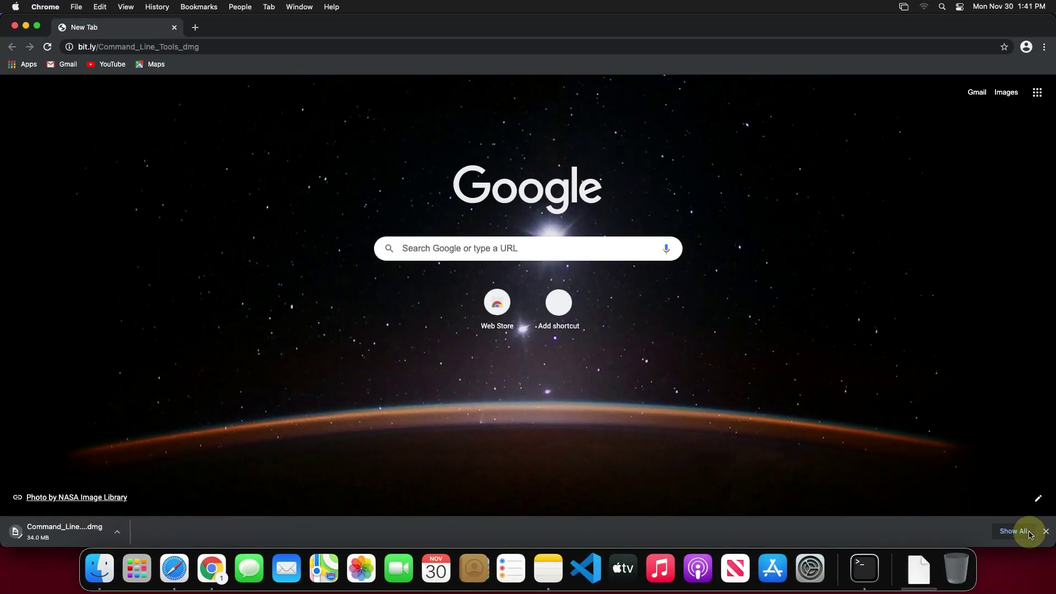
click(1015, 534)
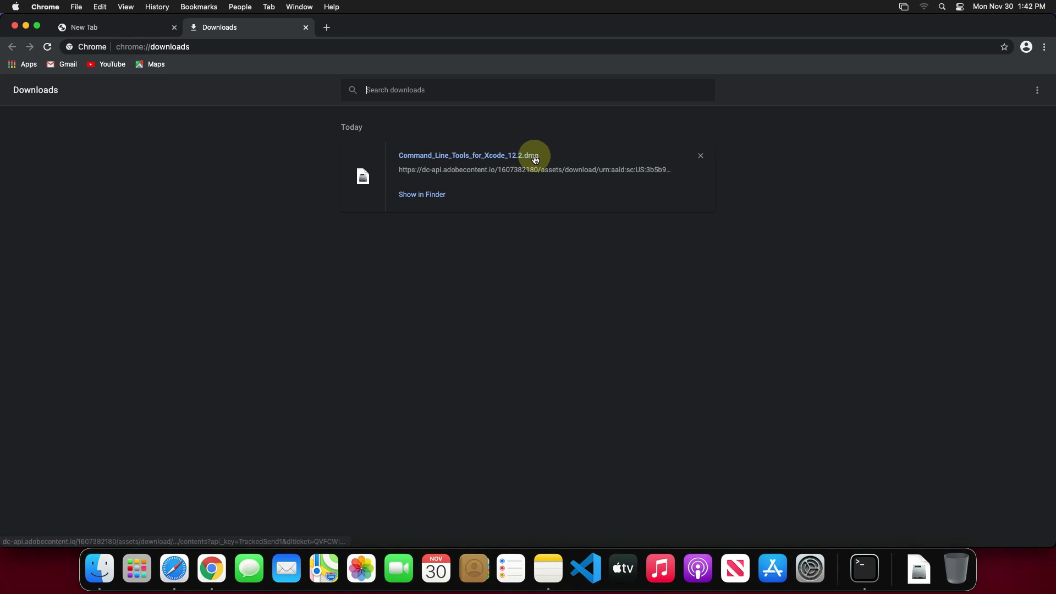
Mount Command_Line_Tools_for_Xcode_12.2.dmg from Finder and launch Command Line Tools.pkg.
click(422, 195)
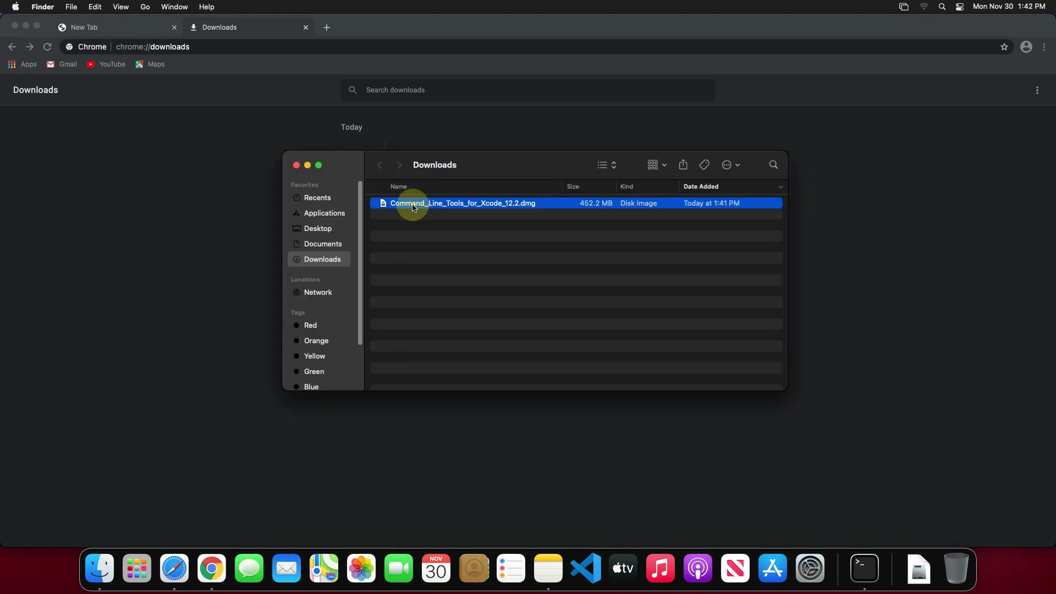
double_click(441, 204)
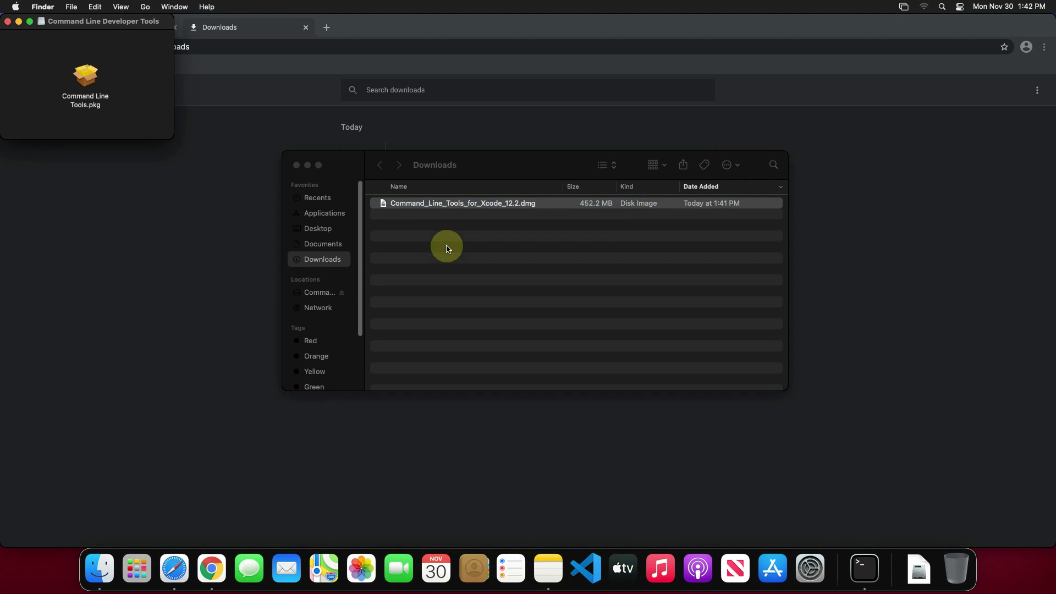
drag(76, 33, 539, 250)
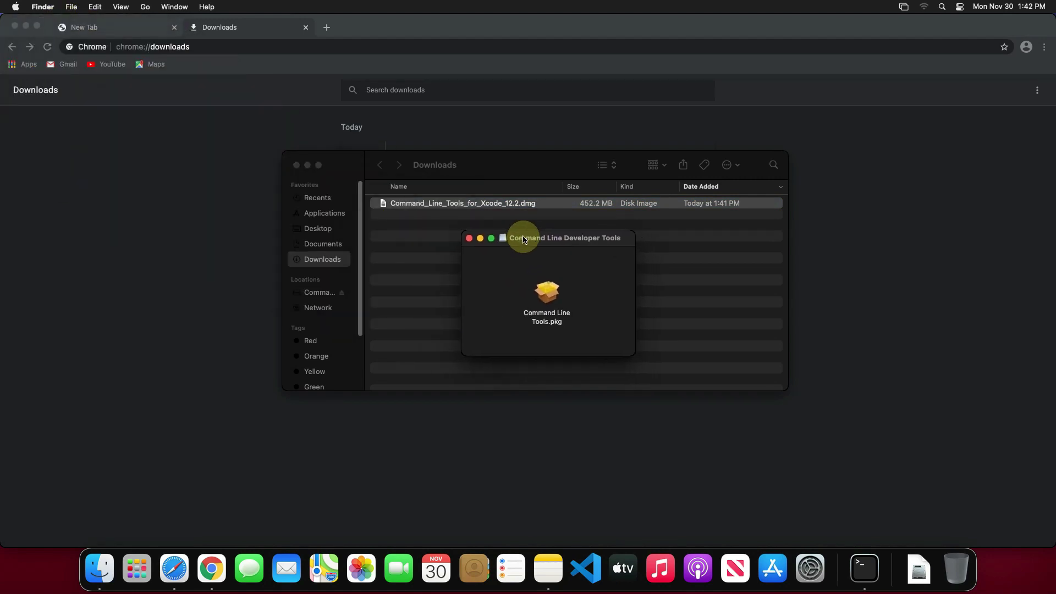
double_click(548, 304)
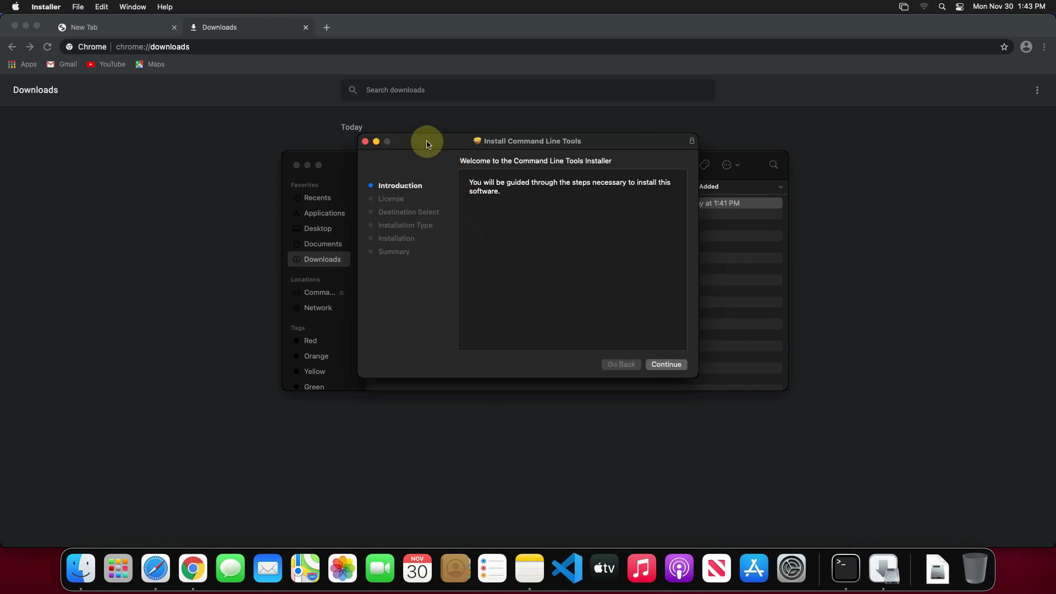
Close the Downloads folder, Chrome and Notes windows, leaving the Installer centred.
drag(427, 144, 445, 176)
click(297, 166)
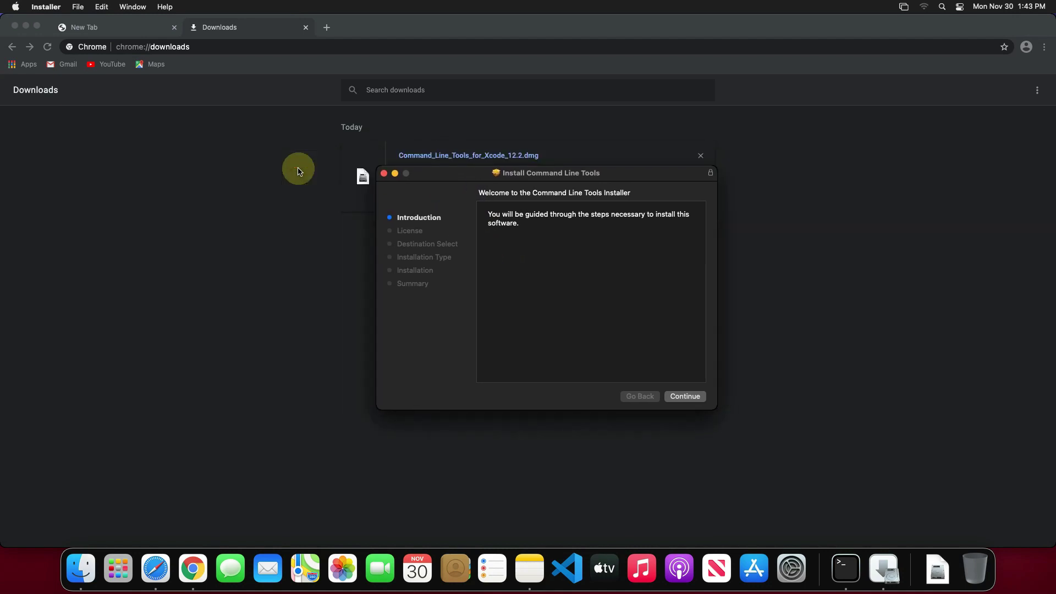
click(15, 26)
click(280, 166)
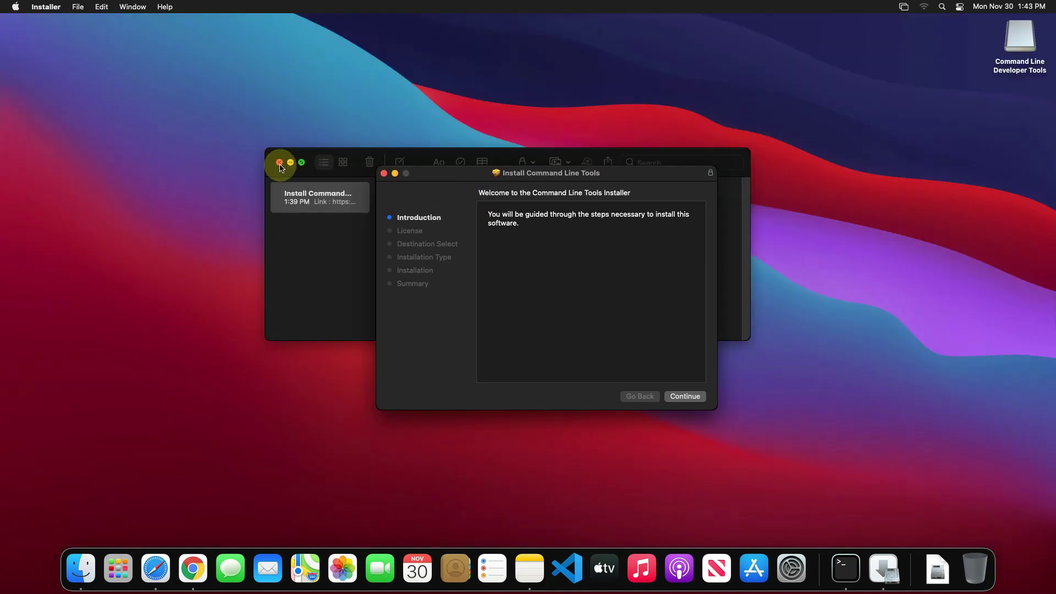
mouse_move(545, 180)
mouse_down()
mouse_move(509, 112)
mouse_move(514, 177)
mouse_move(536, 173)
mouse_up()
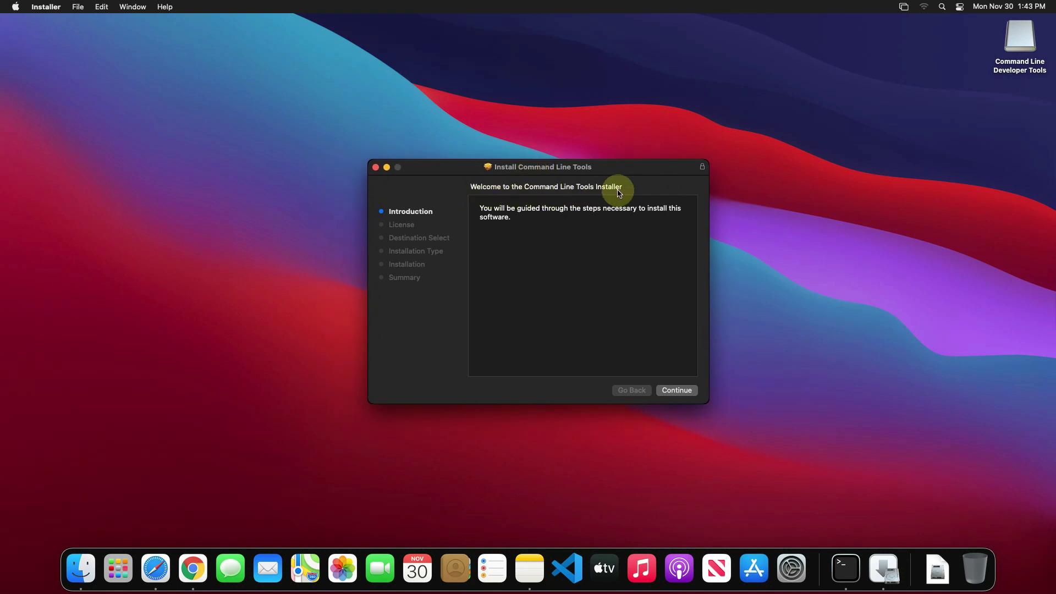
Continue past the introduction and licence text, agreeing to the software licence.
click(676, 391)
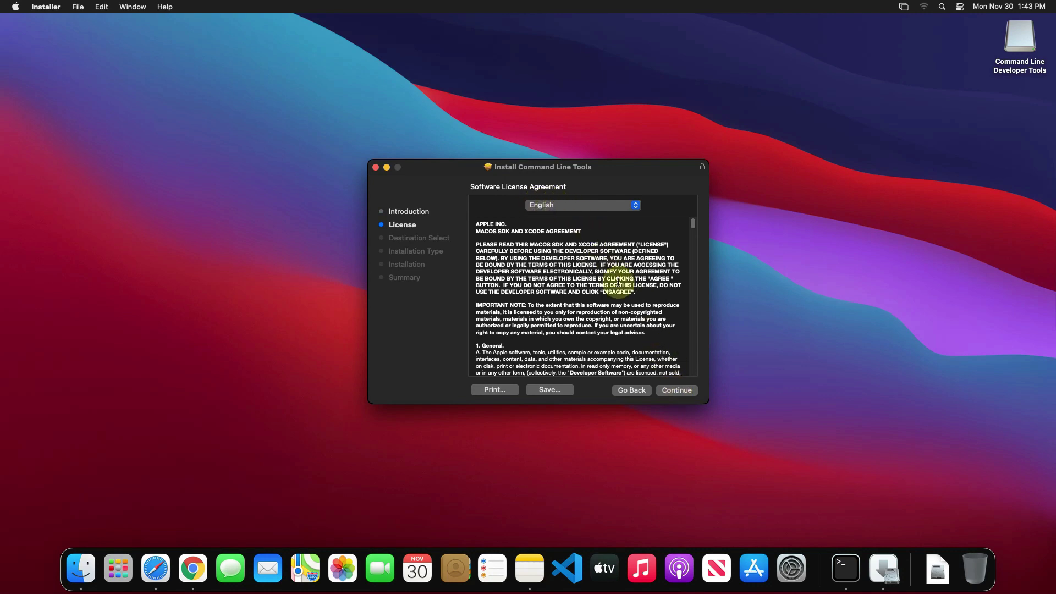
click(678, 391)
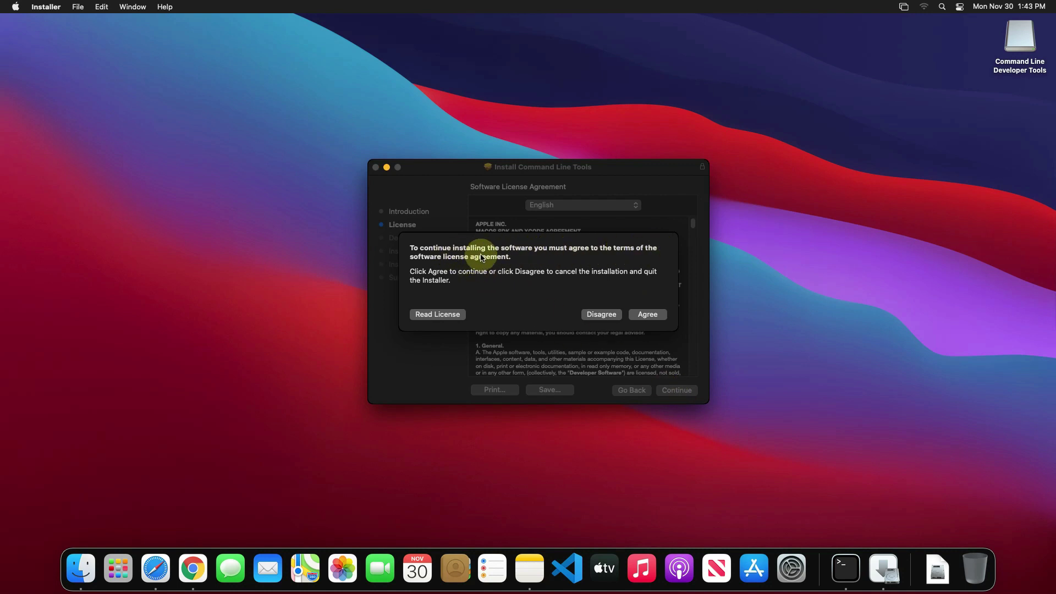
click(650, 316)
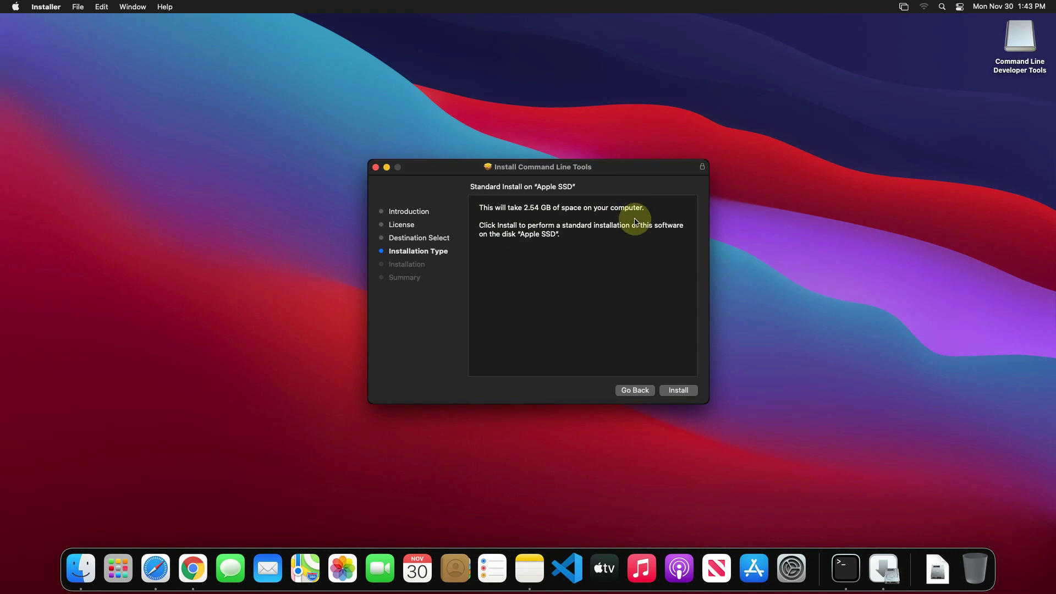
Install with the account password, then close and move the installer to the Trash.
click(673, 391)
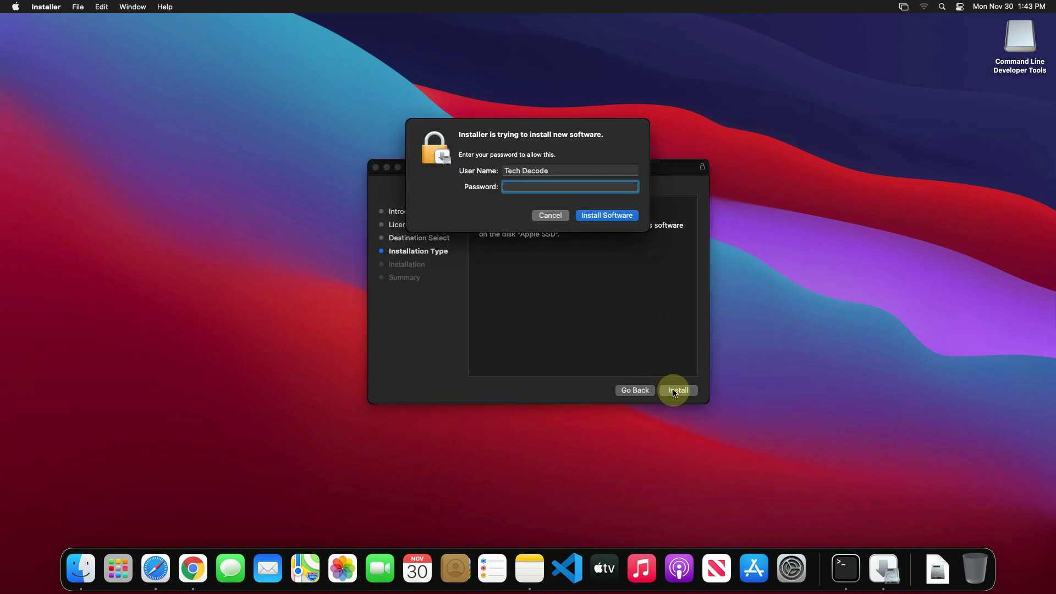
text(a)
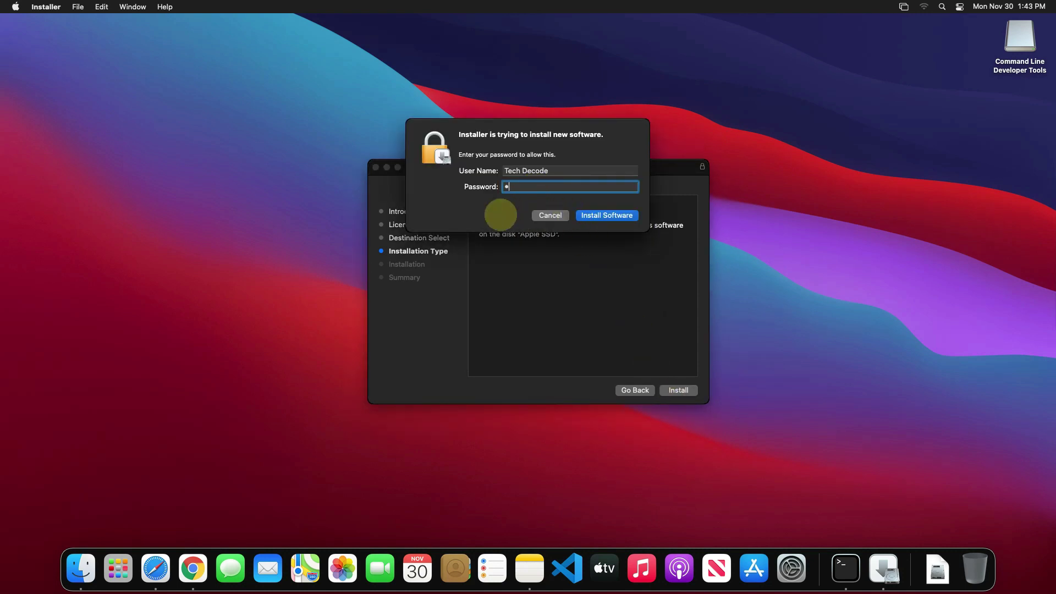
click(607, 215)
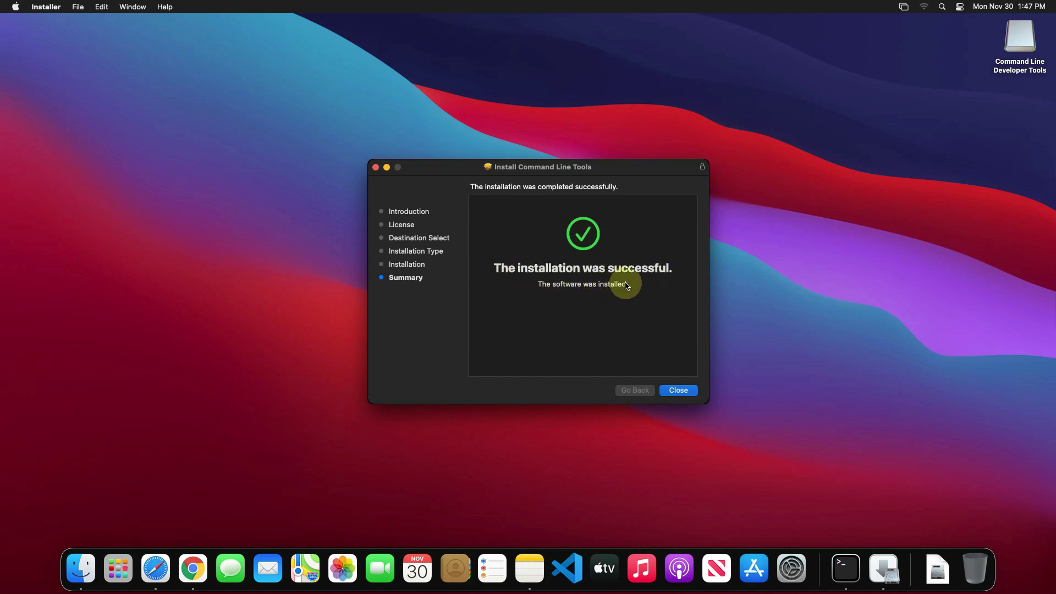
click(677, 391)
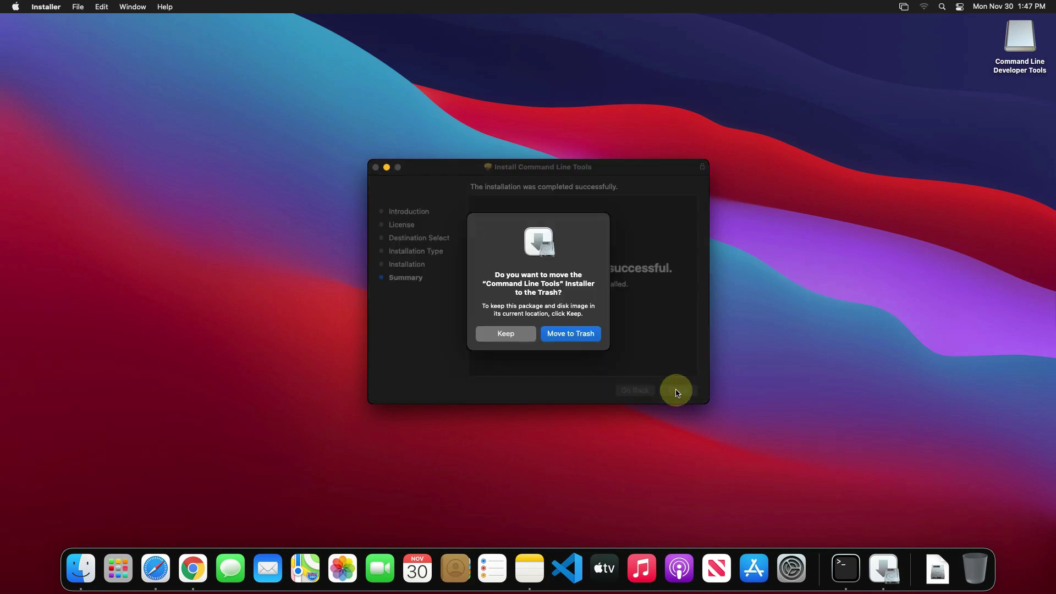
click(556, 334)
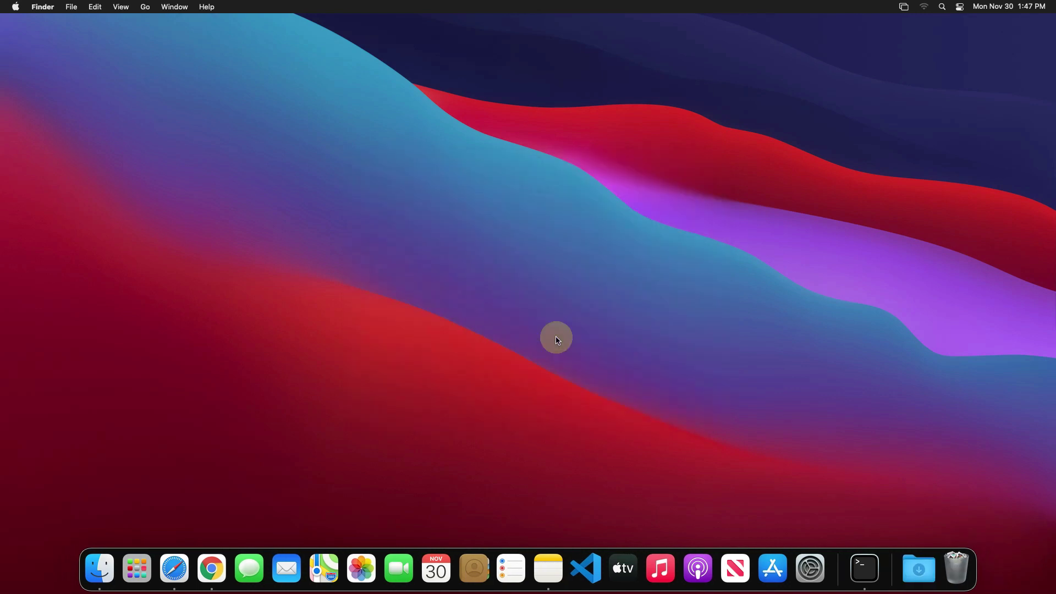